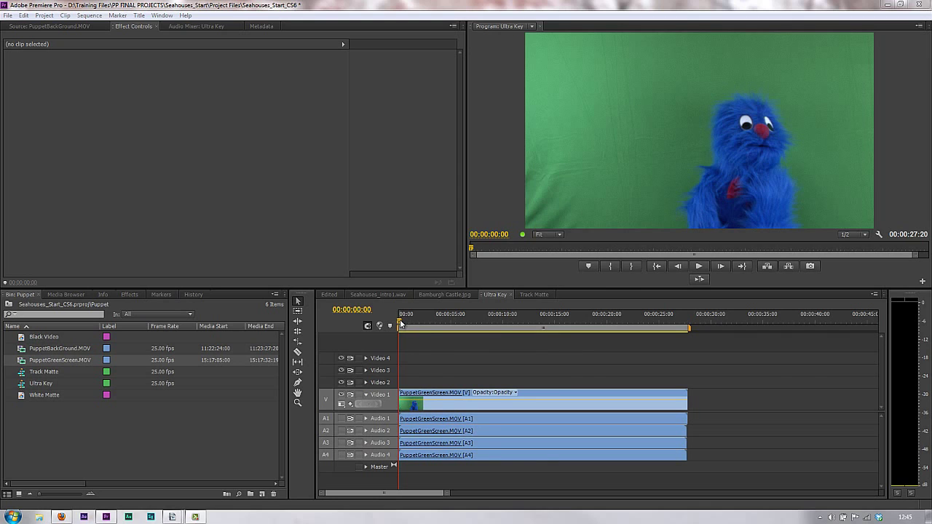
- Scrub through the puppet green-screen clip and leave the playhead at 00:00:25:17, where the hand is in frame
click(427, 323)
drag(428, 324, 669, 336)
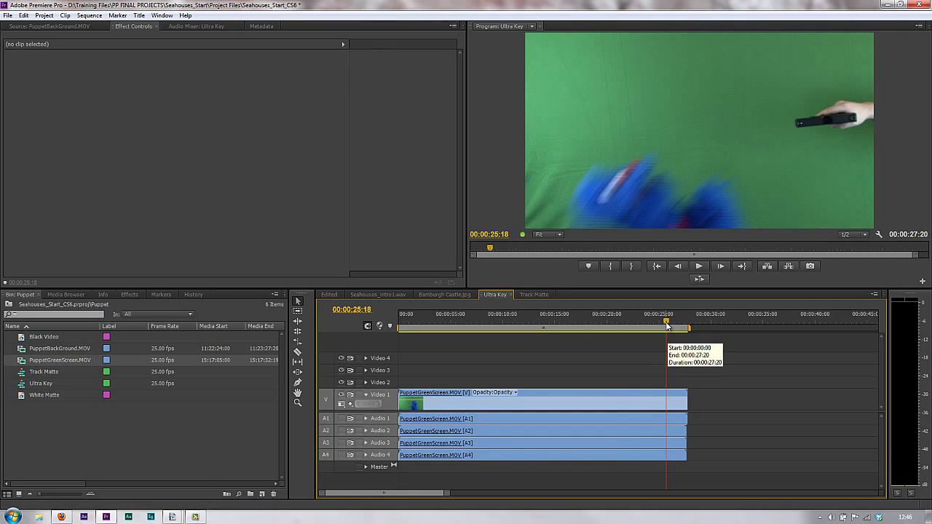
mouse_move(666, 322)
mouse_down()
mouse_move(597, 325)
mouse_move(678, 330)
mouse_move(665, 325)
mouse_up()
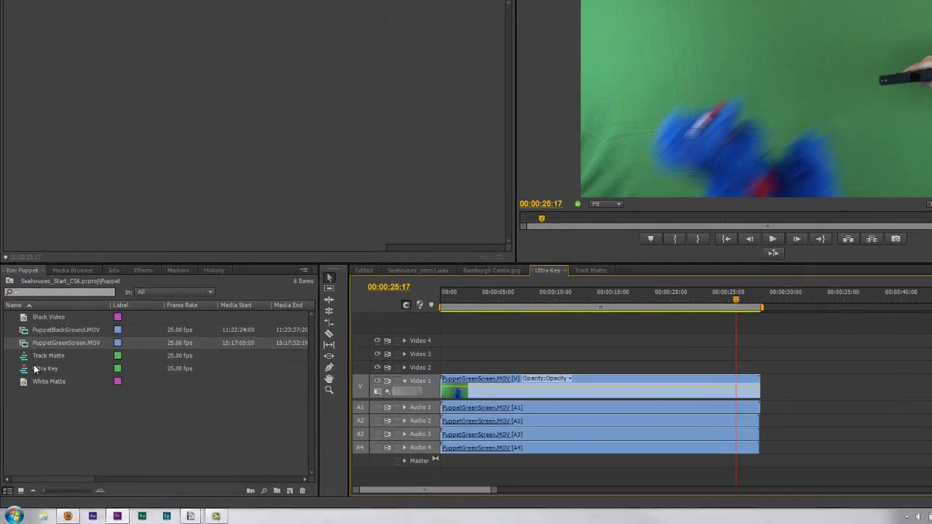
- Place White Matte on Video 2 at the sequence start and extend it to the full length of the green-screen clip
drag(35, 380, 421, 371)
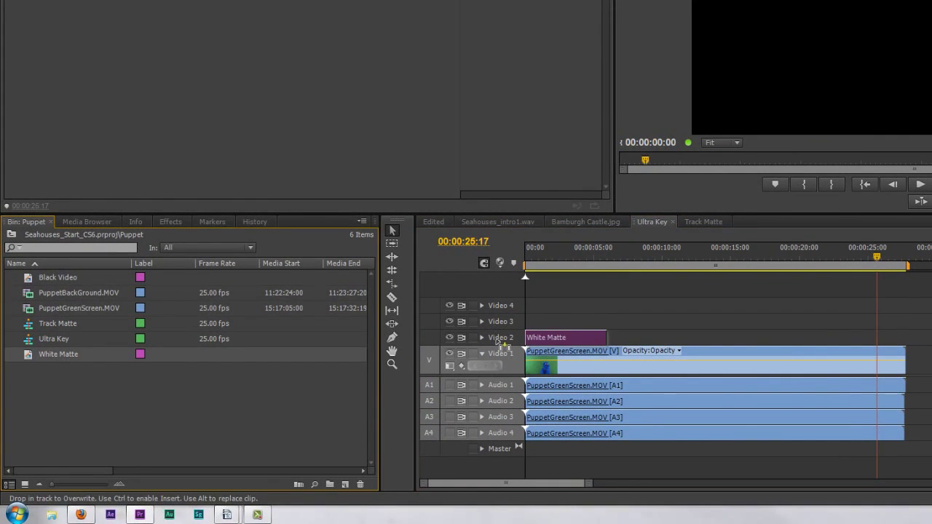
drag(502, 345, 504, 346)
drag(607, 337, 909, 338)
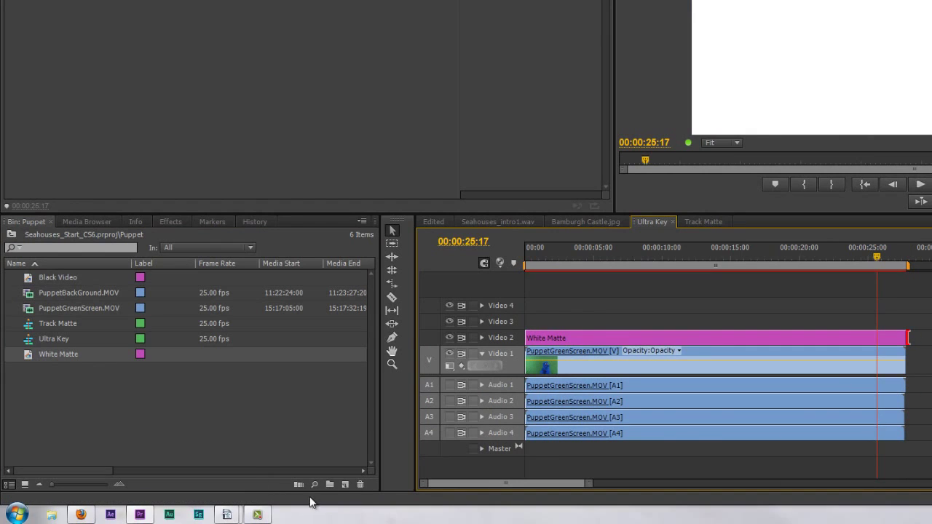
click(345, 484)
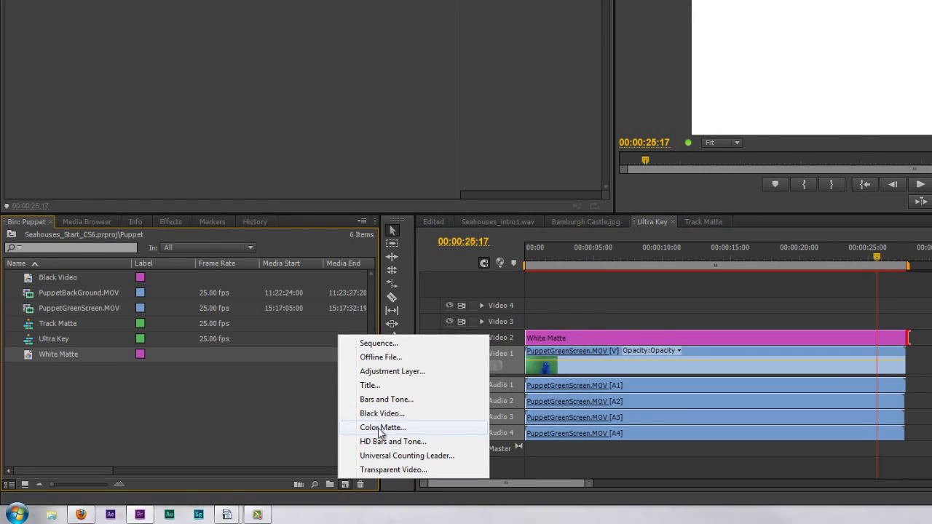
- Set the White Matte clip's opacity to 0% so the footage underneath shows through
click(649, 345)
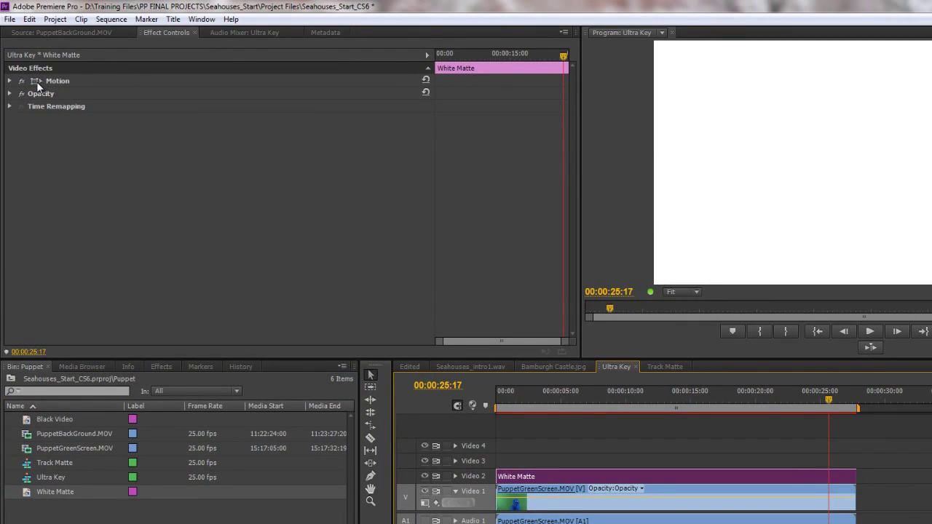
click(11, 95)
click(11, 94)
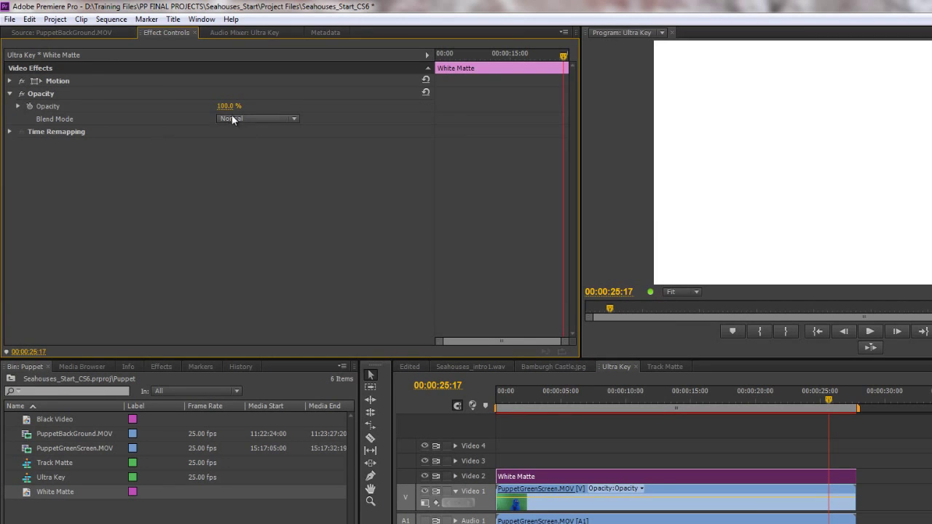
drag(226, 106, 127, 131)
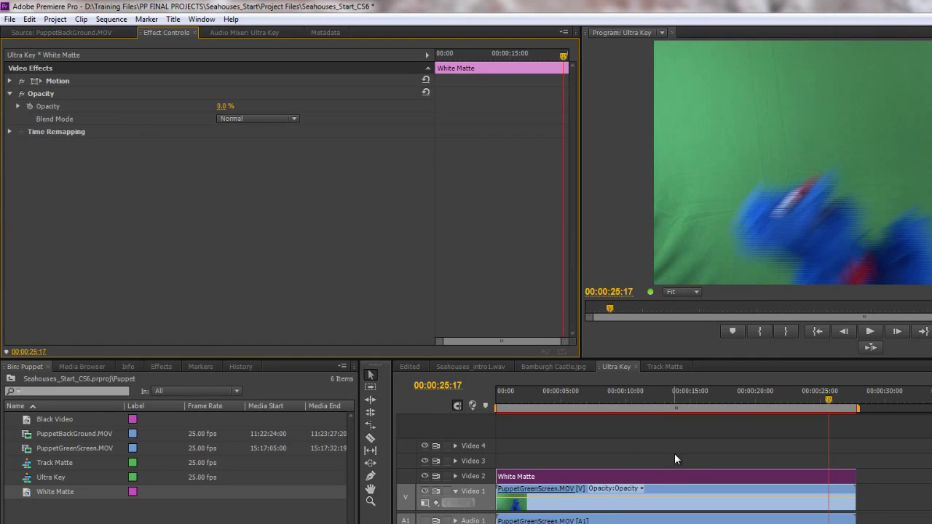
- Find the Eight-Point Garbage Matte effect and apply it to the White Matte clip on Video 2
click(670, 476)
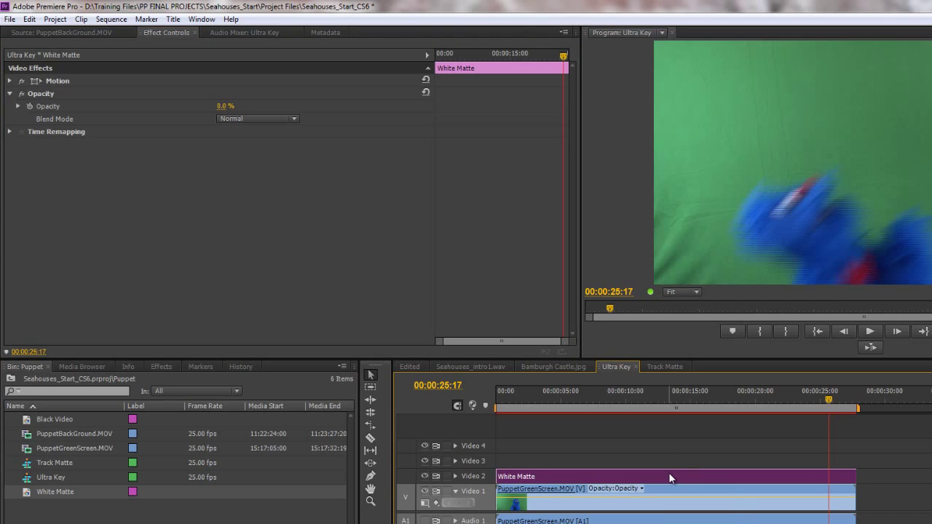
click(45, 391)
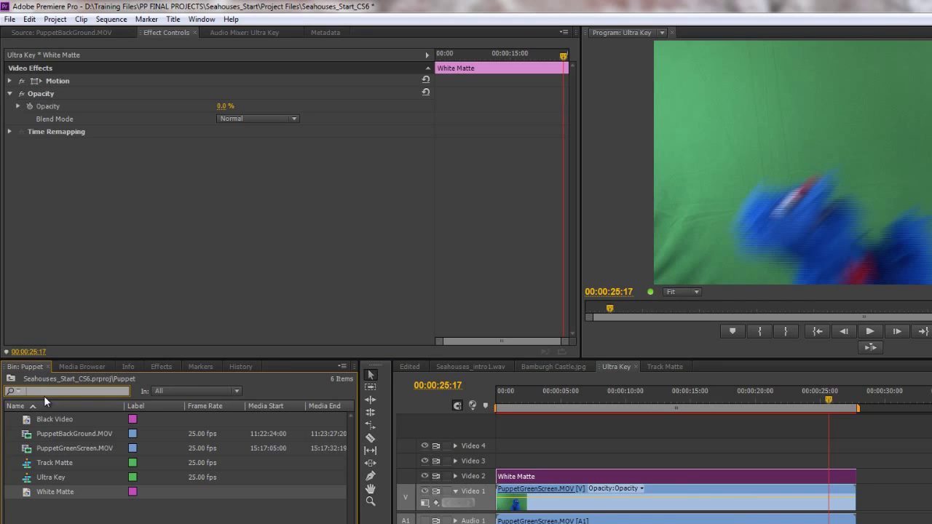
click(162, 366)
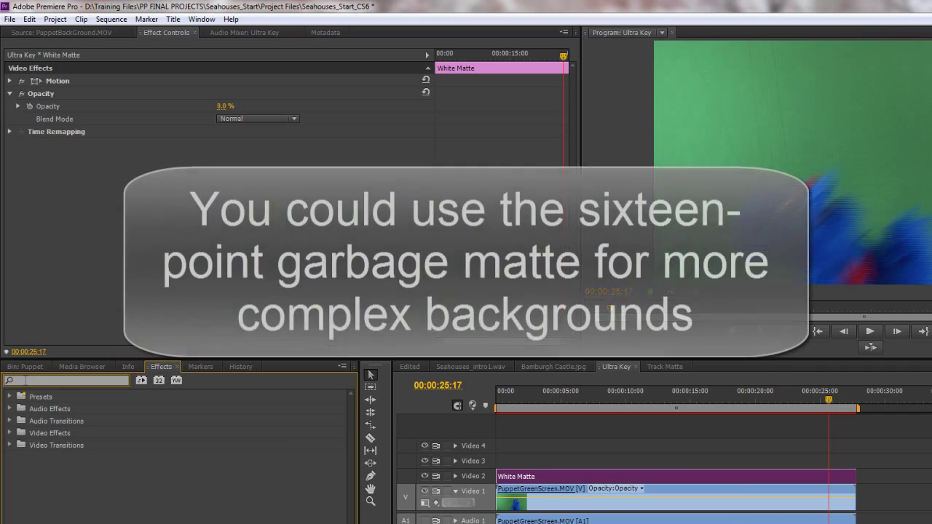
text(eight)
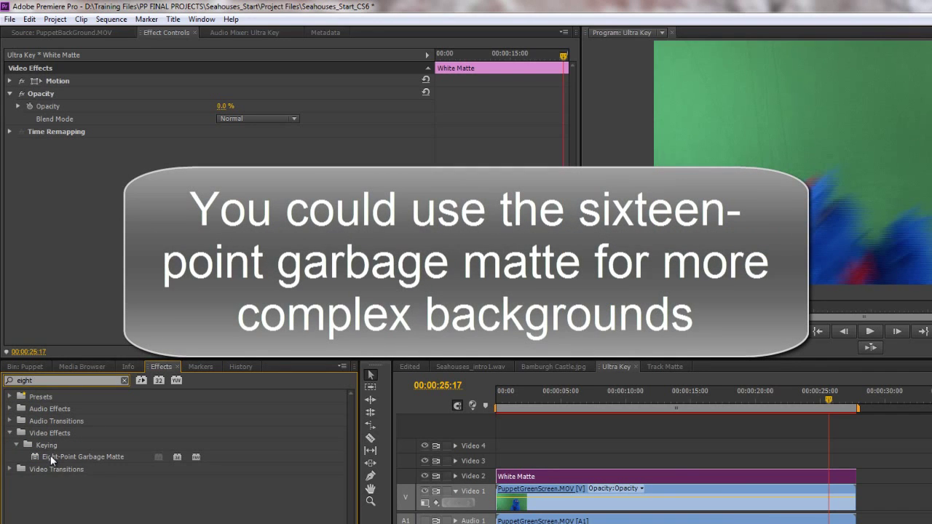
drag(50, 455, 590, 478)
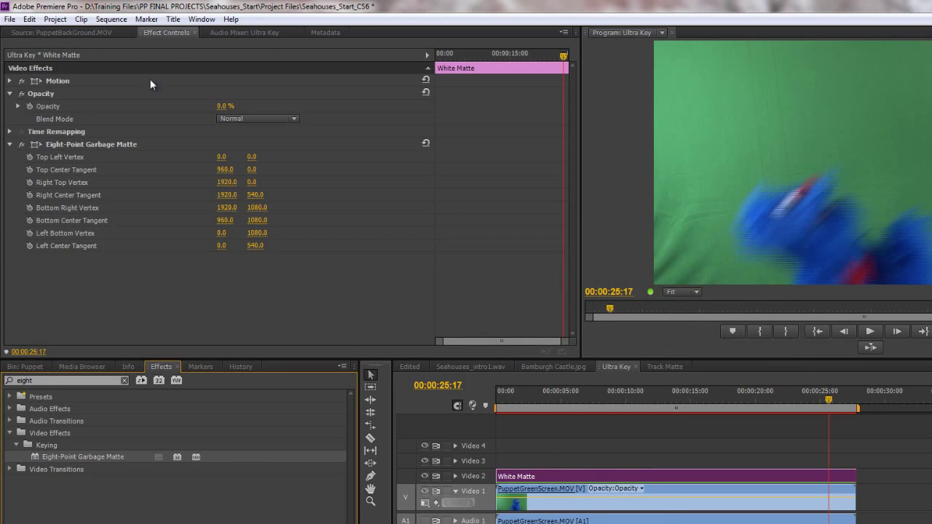
- Reshape the garbage matte around the action: top-left vertex about 267, 505; top center 984, 225; right top 1928, 225; left center 169, 543
click(70, 146)
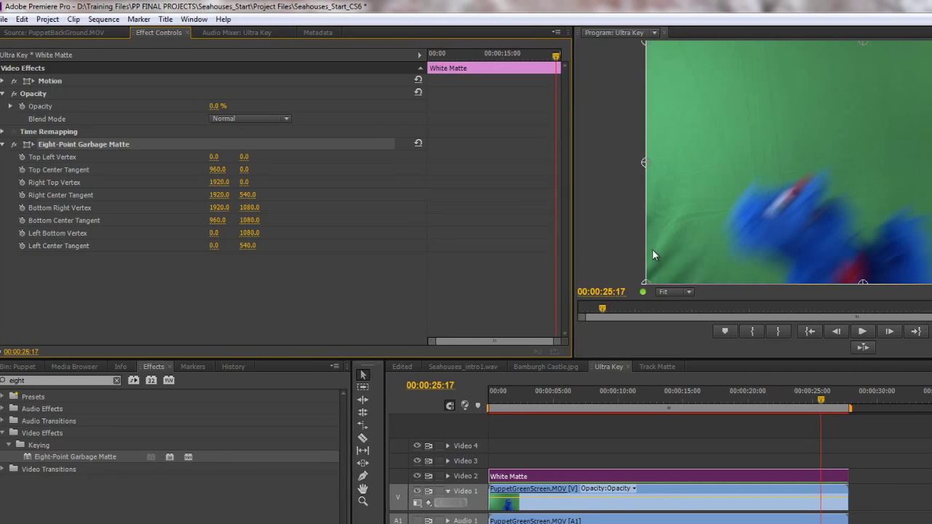
drag(426, 41, 486, 155)
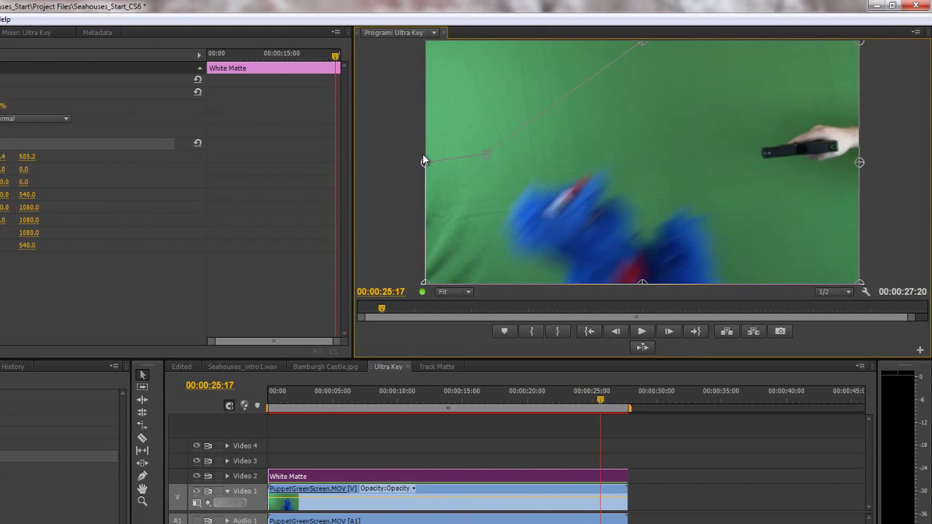
drag(426, 163, 464, 163)
drag(643, 42, 648, 91)
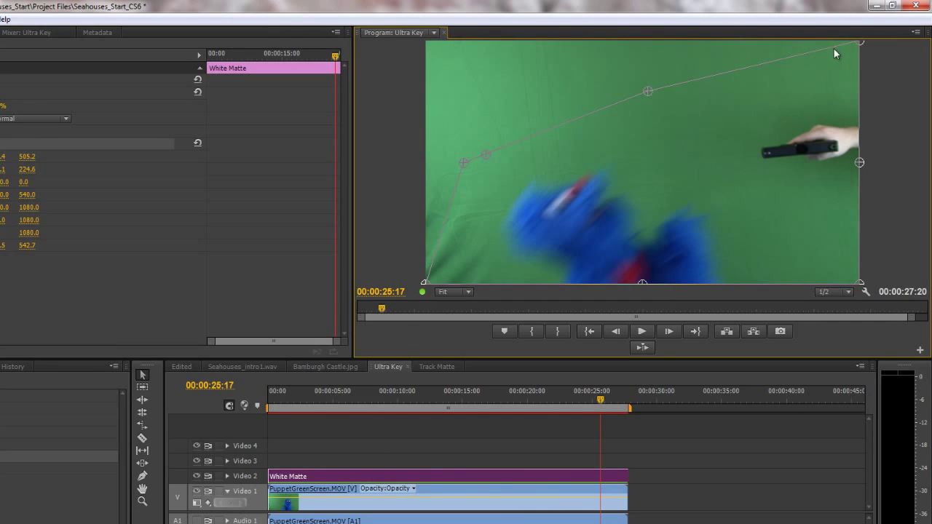
drag(857, 42, 862, 91)
- Move the playhead to 00:00:24:09 and set the White Matte clip's opacity to 100%
mouse_move(601, 397)
mouse_down()
mouse_move(567, 404)
mouse_move(604, 405)
mouse_move(587, 406)
mouse_up()
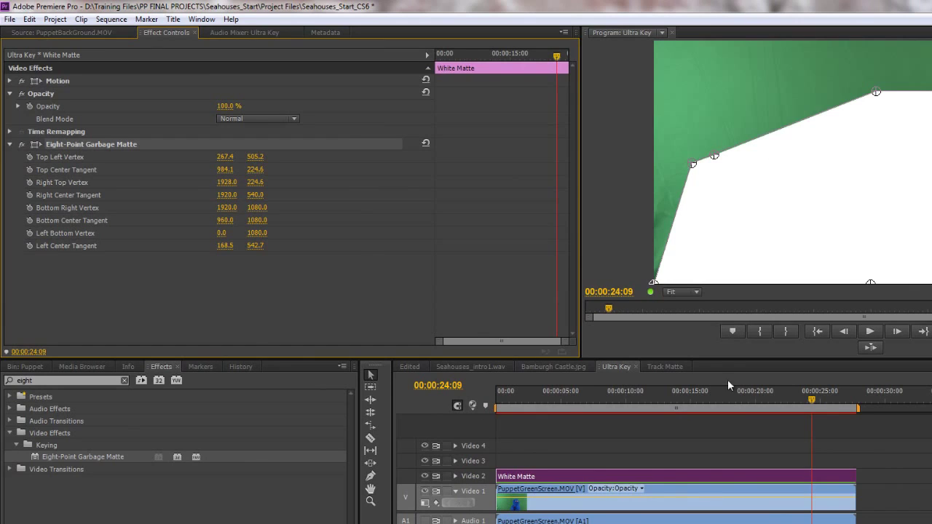
click(681, 477)
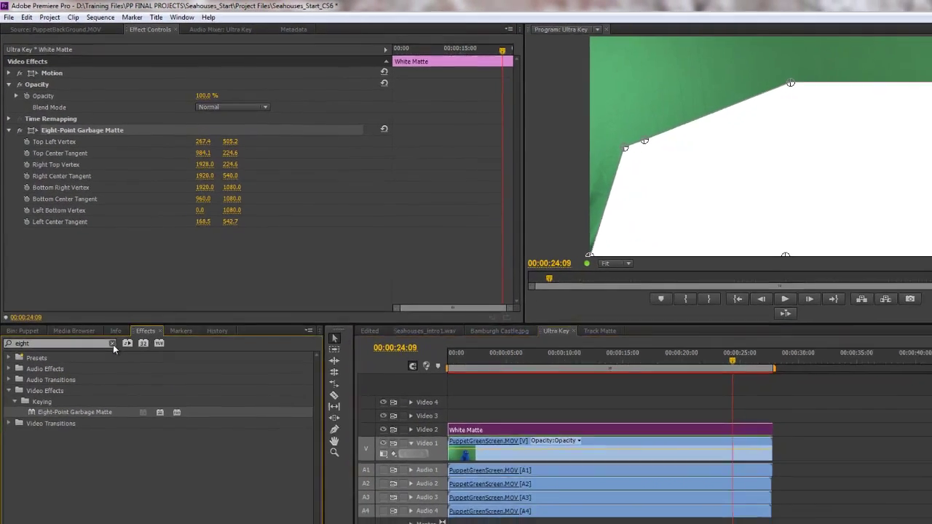
- Apply Fast Blur to the White Matte clip with Blurriness 49 and Repeat Edge Pixels enabled
click(112, 343)
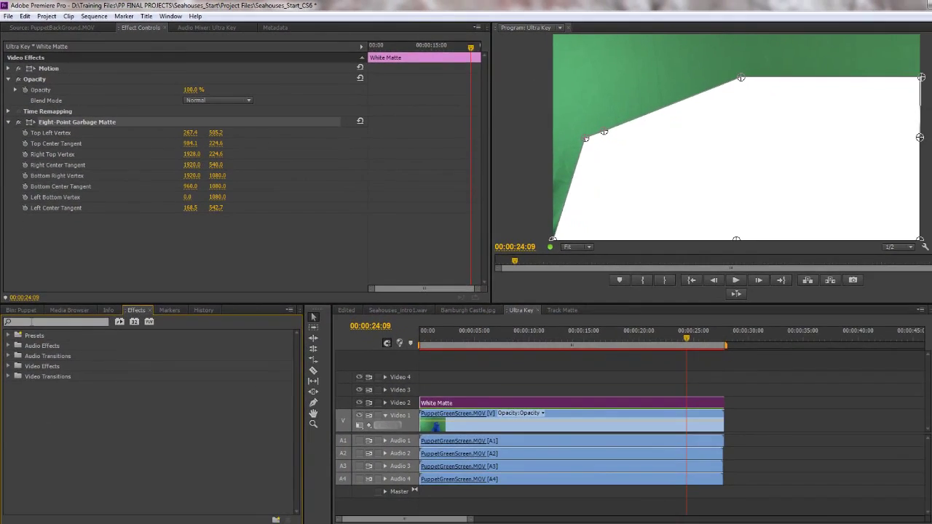
text(fast)
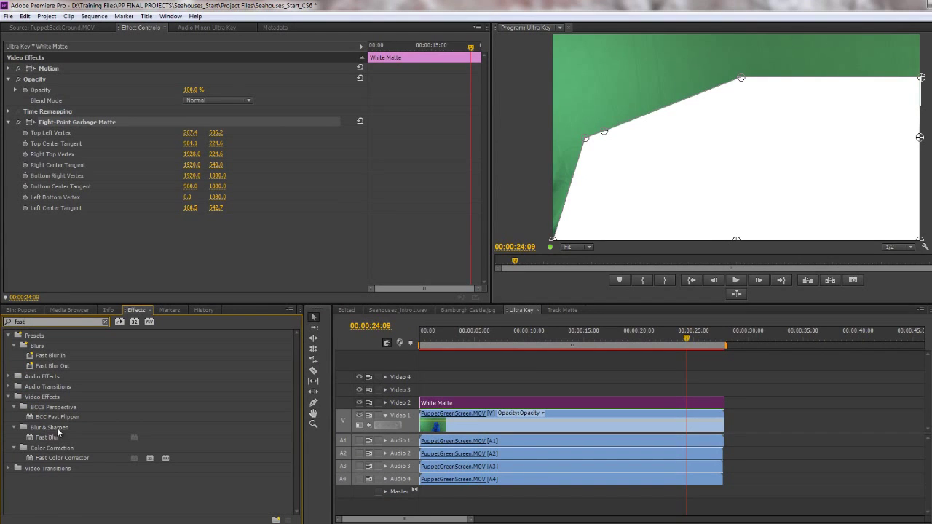
drag(47, 440, 476, 403)
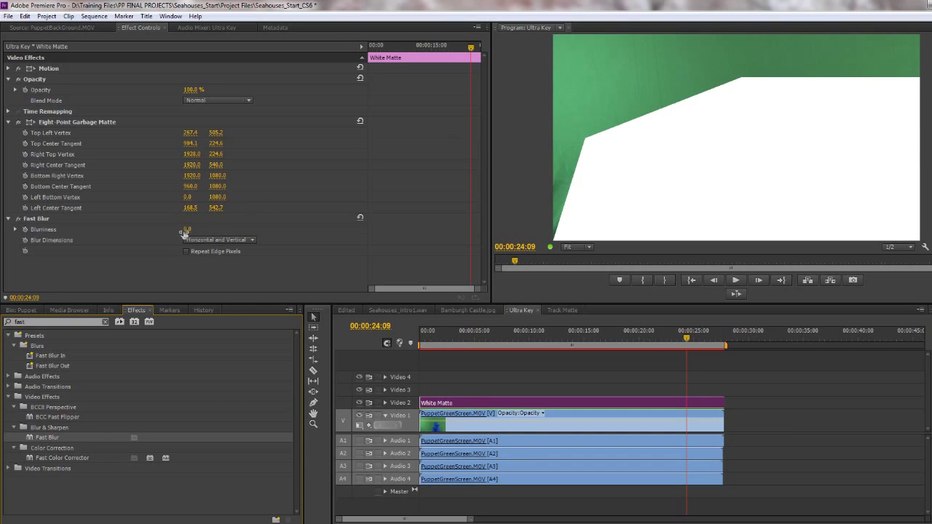
drag(184, 233, 211, 230)
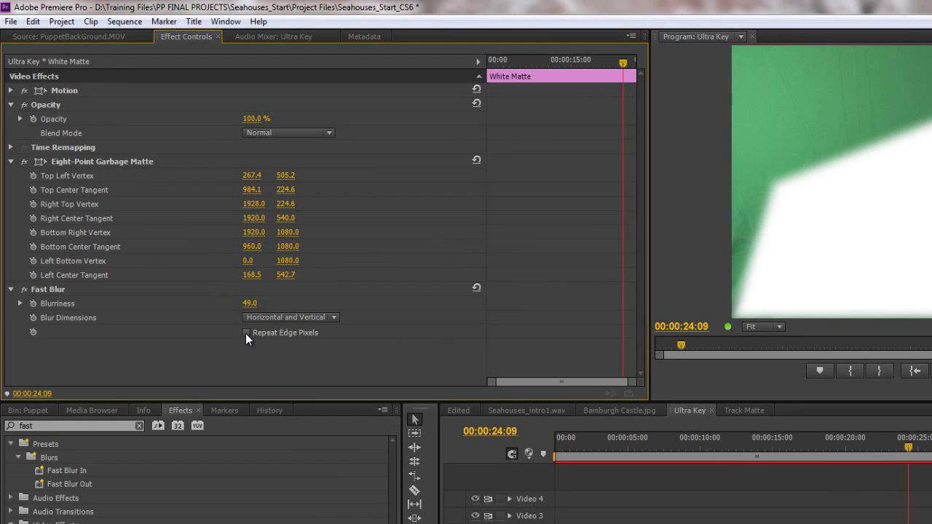
click(246, 333)
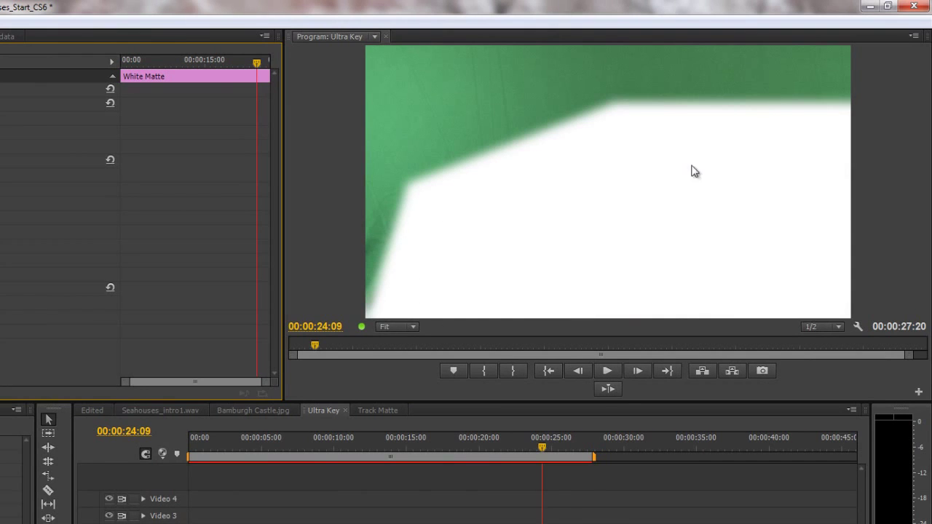
- Scrub through the sequence to review the feathered matte, leaving the playhead at 00:00:20:09
drag(543, 442, 190, 457)
drag(302, 460, 582, 461)
drag(407, 474, 485, 483)
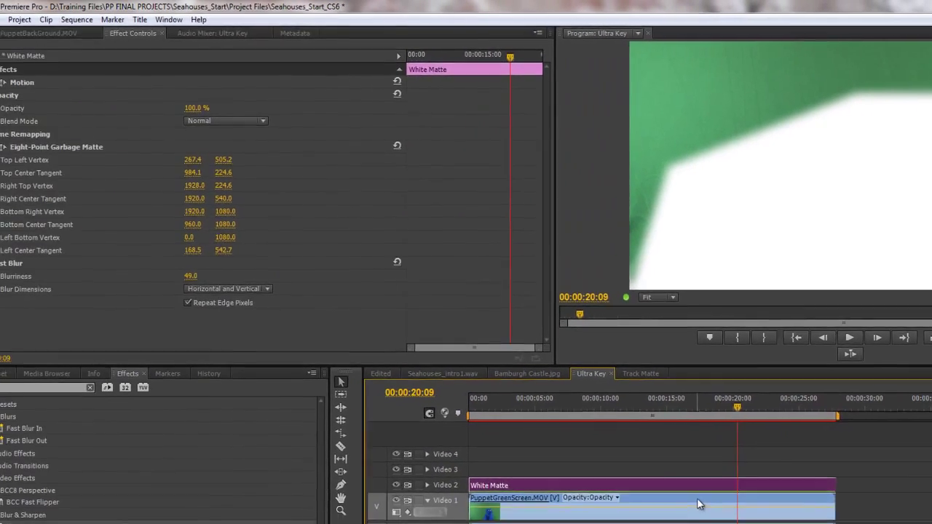
- Apply Track Matte Key to the PuppetGreenScreen.MOV clip on Video 1, using Video 2 as its matte
click(556, 523)
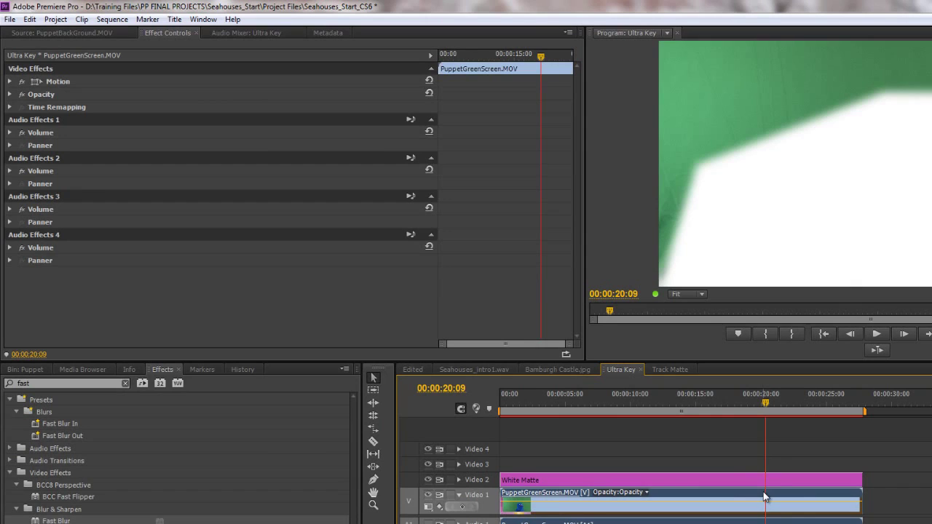
click(125, 383)
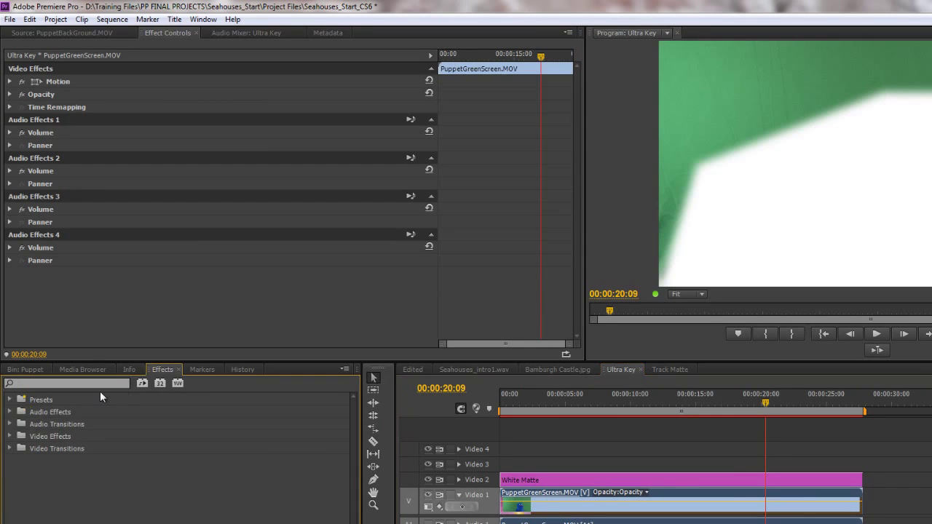
click(98, 386)
text(trac)
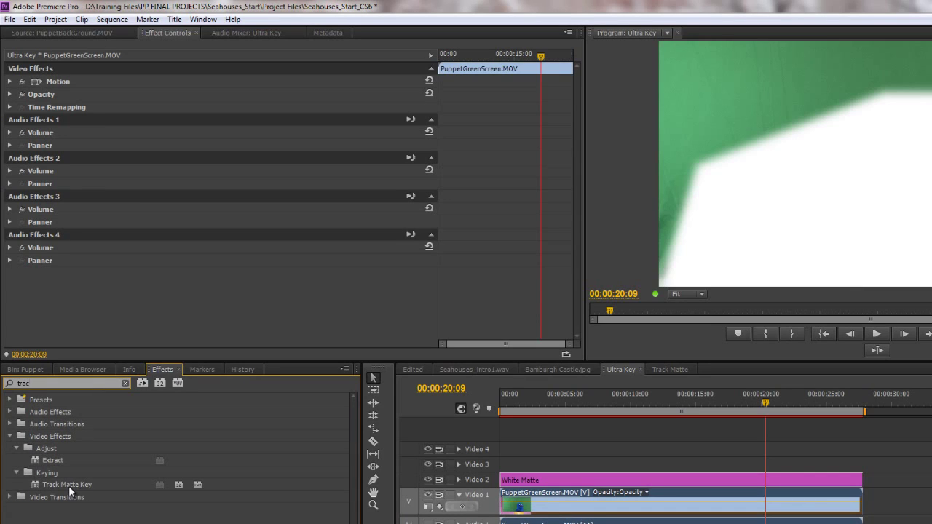
drag(68, 489, 684, 499)
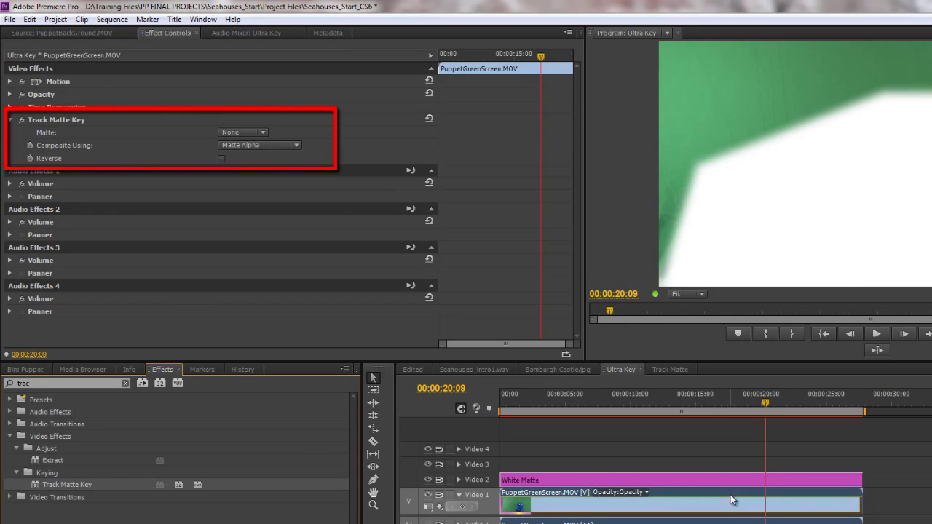
click(259, 132)
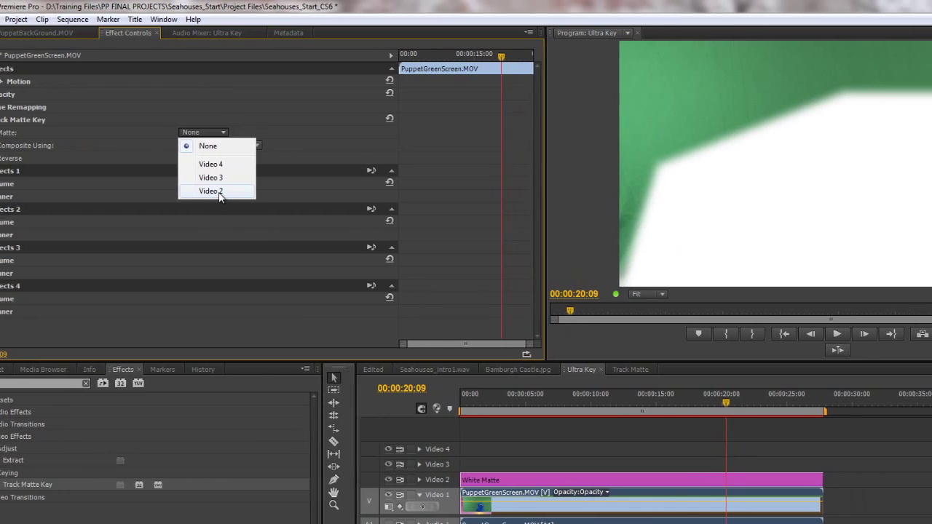
click(250, 191)
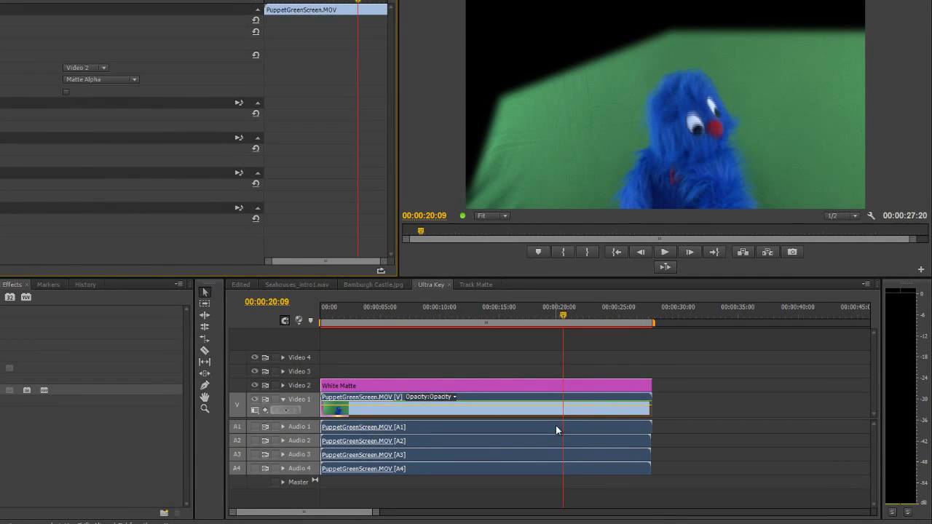
- Nest the White Matte and PuppetGreenScreen.MOV video clips together into one sequence
click(613, 426)
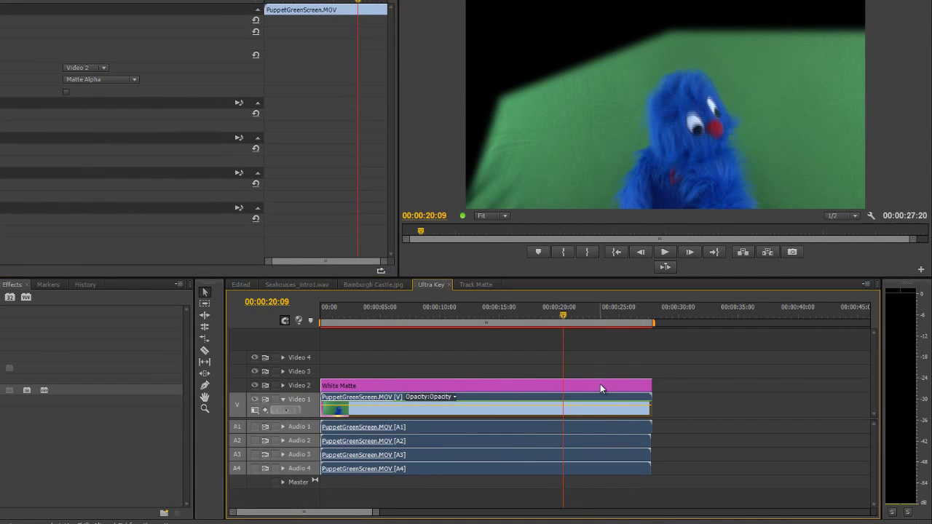
key(ctrl+shift+a)
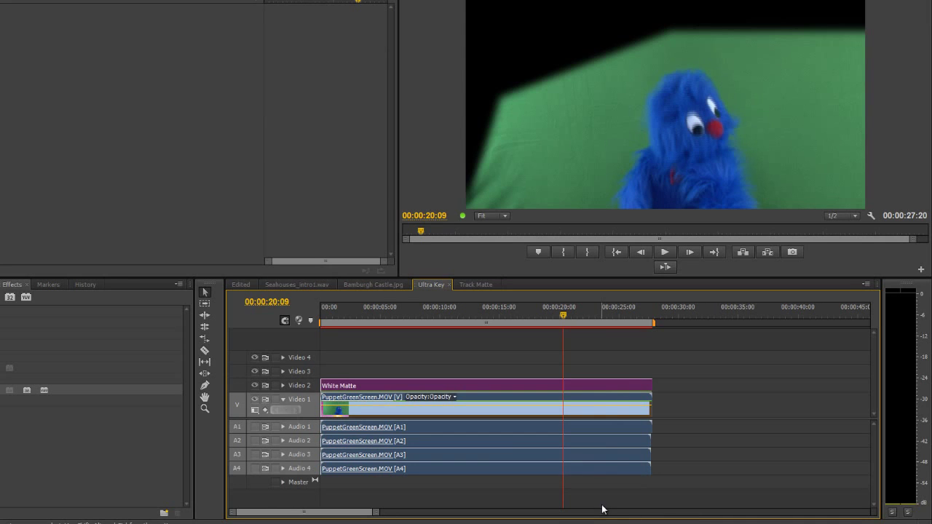
right_click(589, 392)
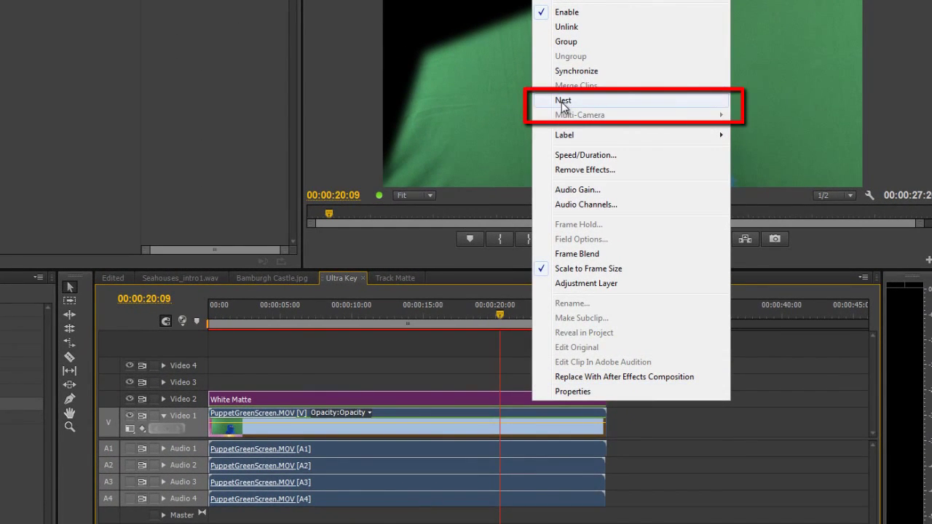
click(563, 102)
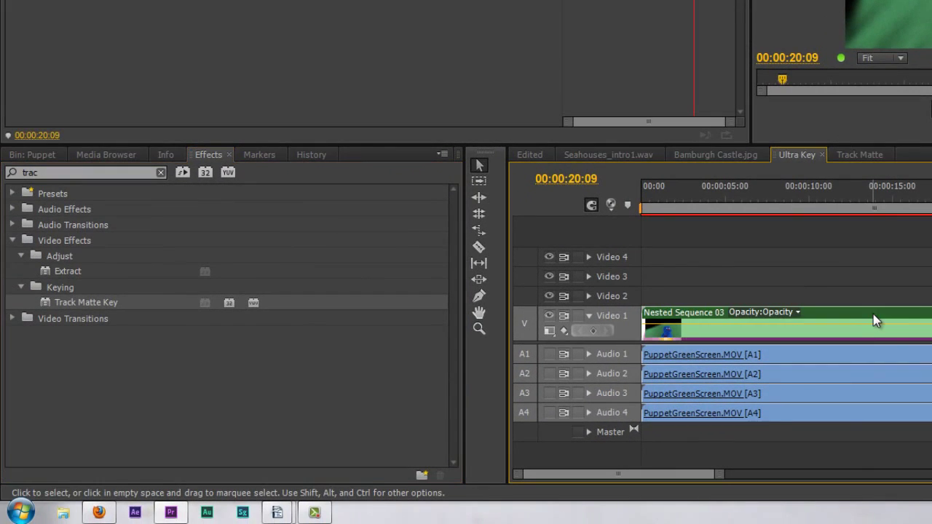
- Find the Ultra Key effect and apply it to the Nested Sequence 03 clip on Video 1
click(161, 172)
click(63, 175)
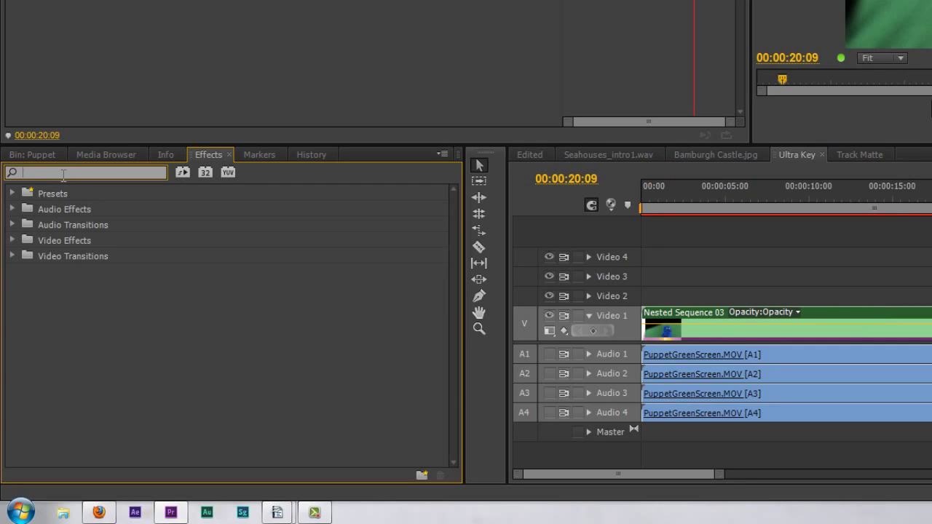
text(ultra)
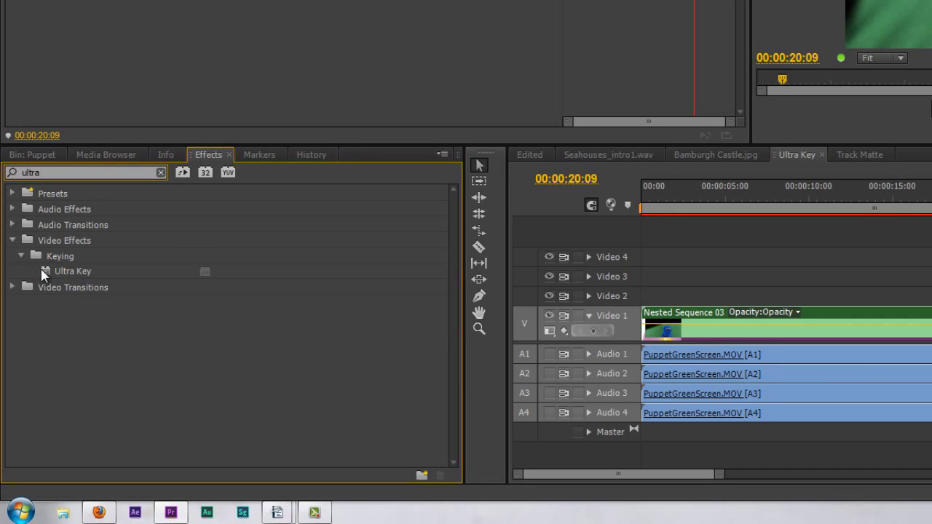
drag(42, 271, 876, 327)
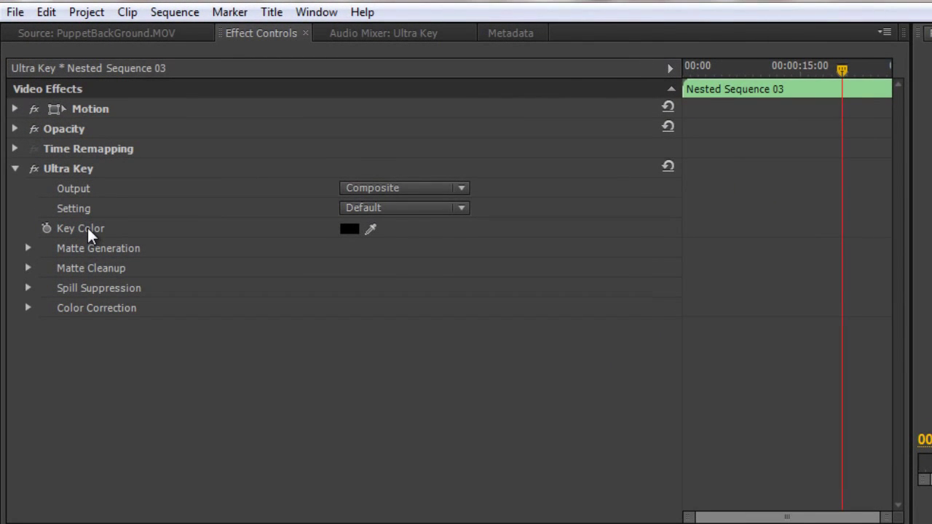
- Sample the green backdrop beside the puppet's head as Ultra Key's Key Color, and scrub the key through to 00:00:25:17
drag(370, 229, 931, 223)
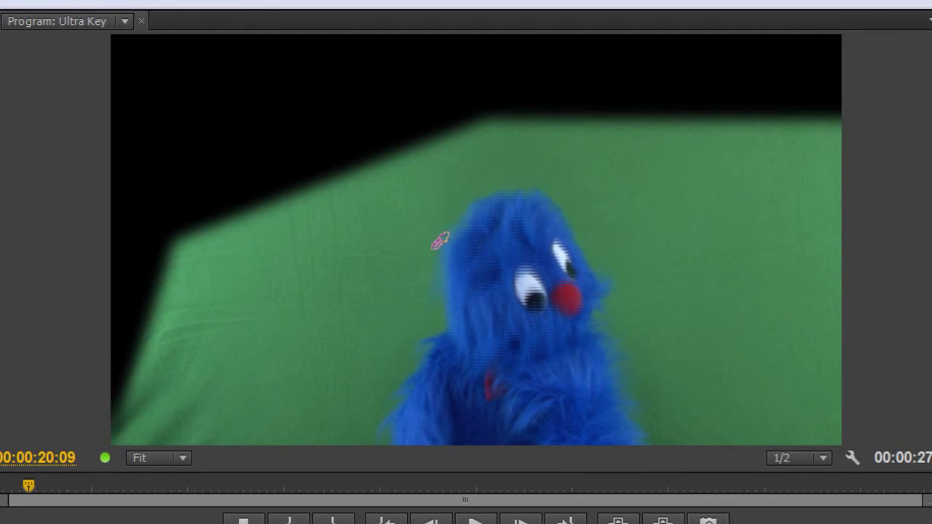
drag(441, 241, 434, 237)
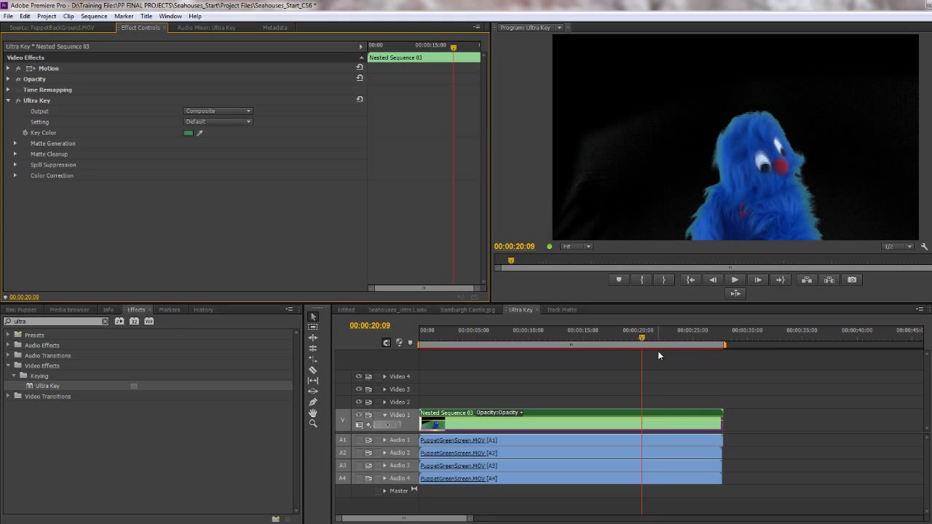
drag(643, 341, 586, 348)
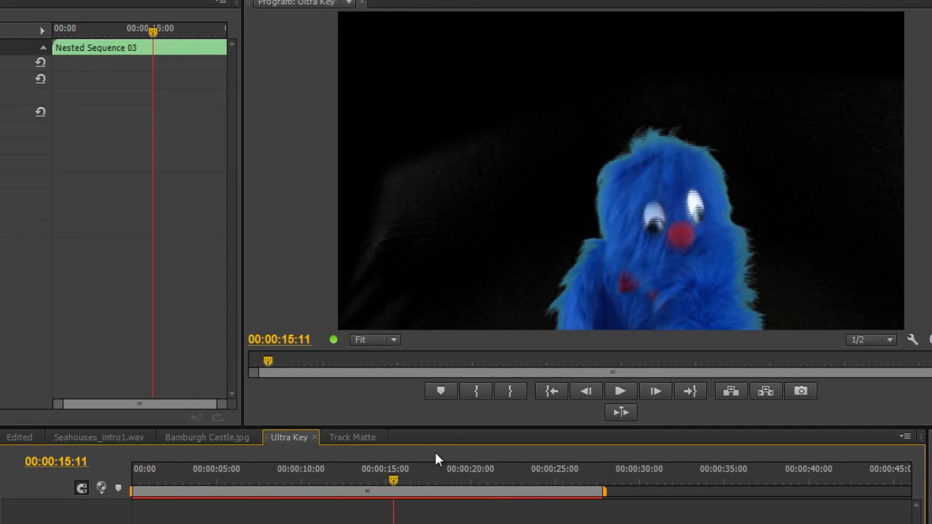
drag(393, 510, 566, 504)
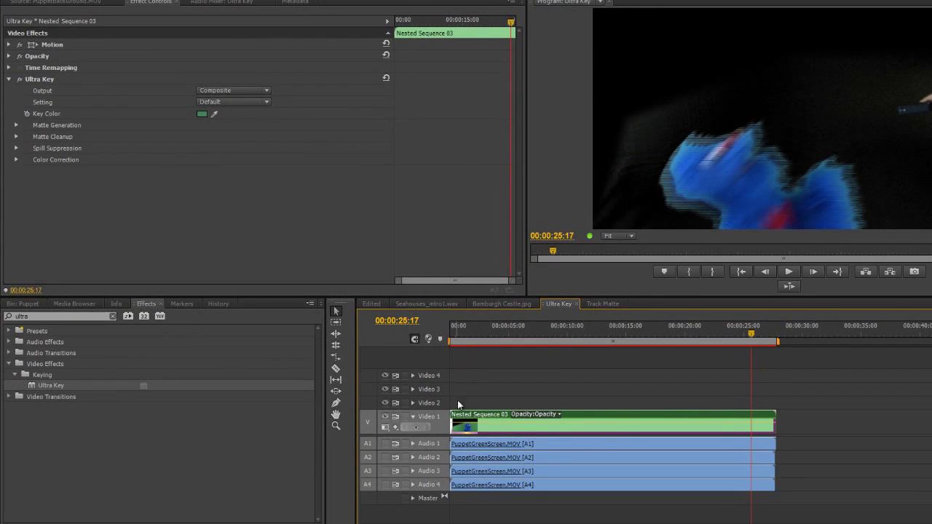
- Inside Nested Sequence 03, reshape White Matte's Eight-Point Garbage Matte: Top Left Vertex about 334, 511 and Left Center Tangent about 233, 647
double_click(610, 413)
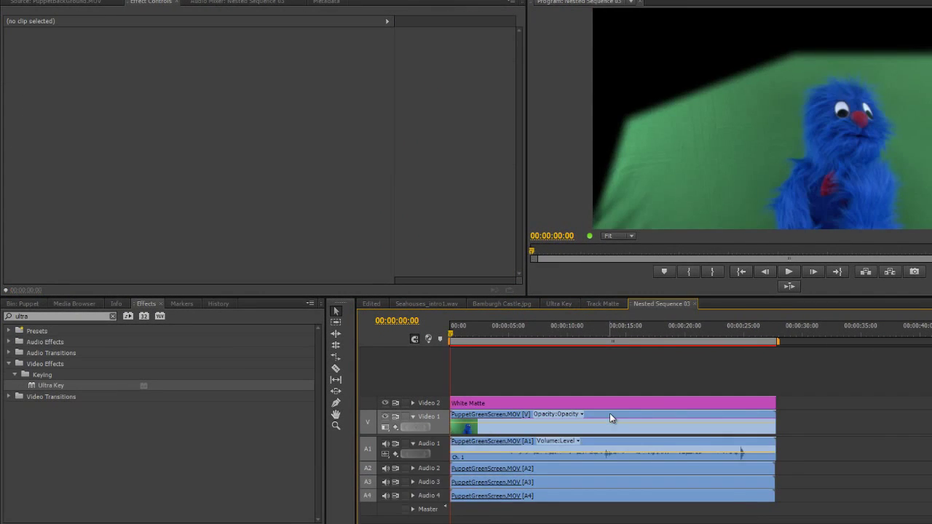
click(663, 402)
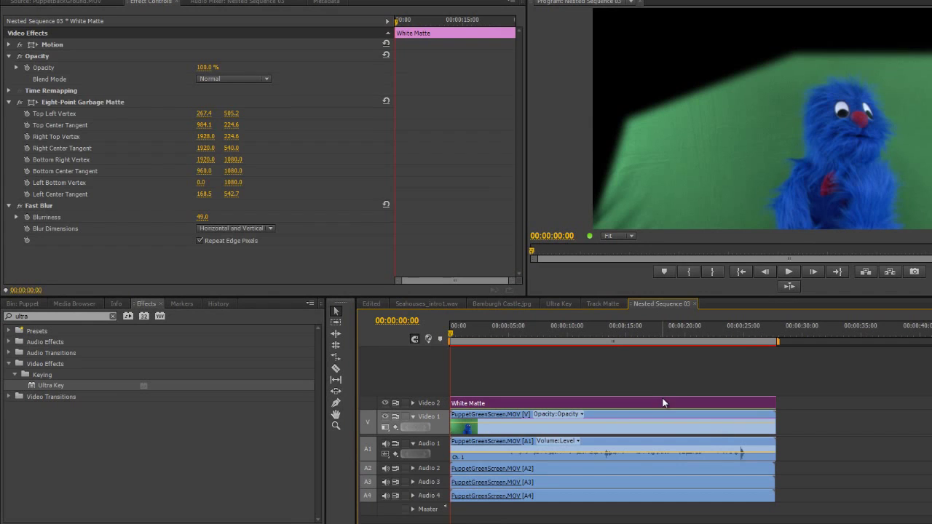
click(100, 99)
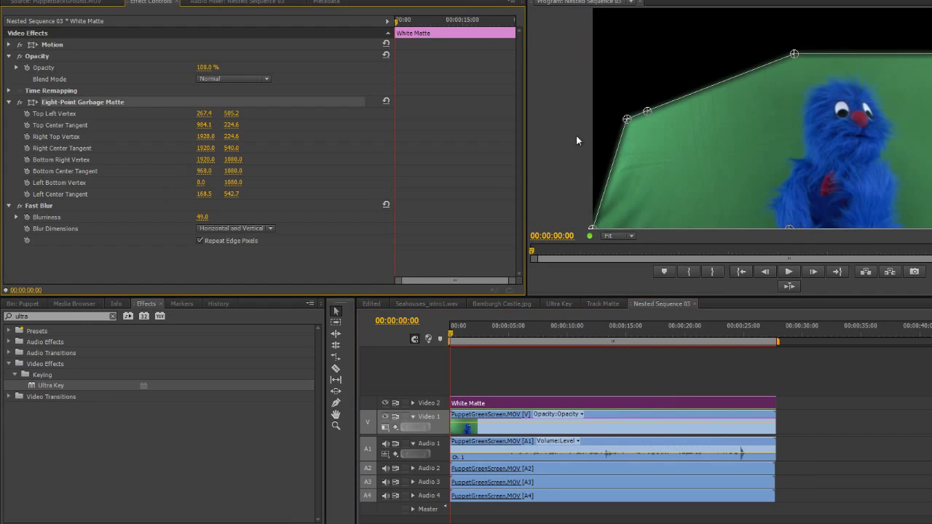
drag(646, 110, 639, 139)
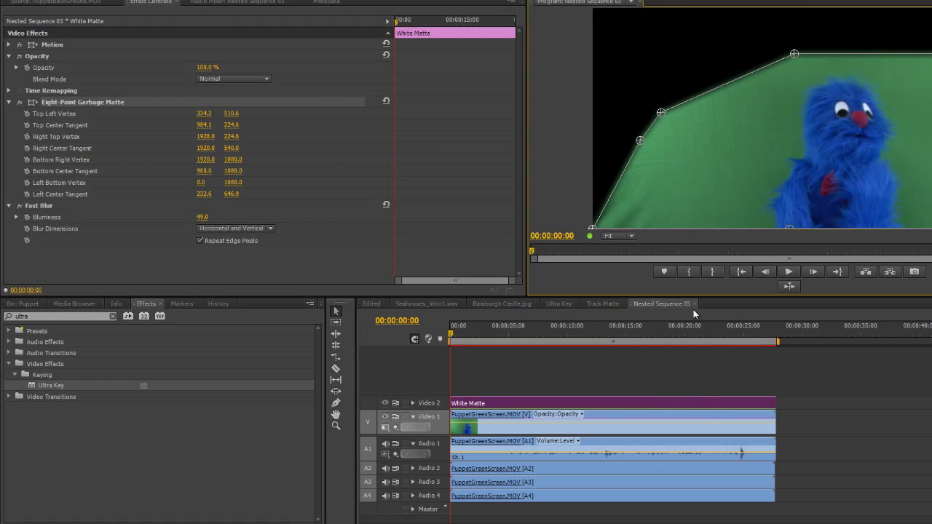
- At 00:00:25:17, tighten the garbage matte closer to the puppet: Top Left Vertex about 404, 540 and Left Center Tangent about 275, 692
drag(705, 332, 751, 330)
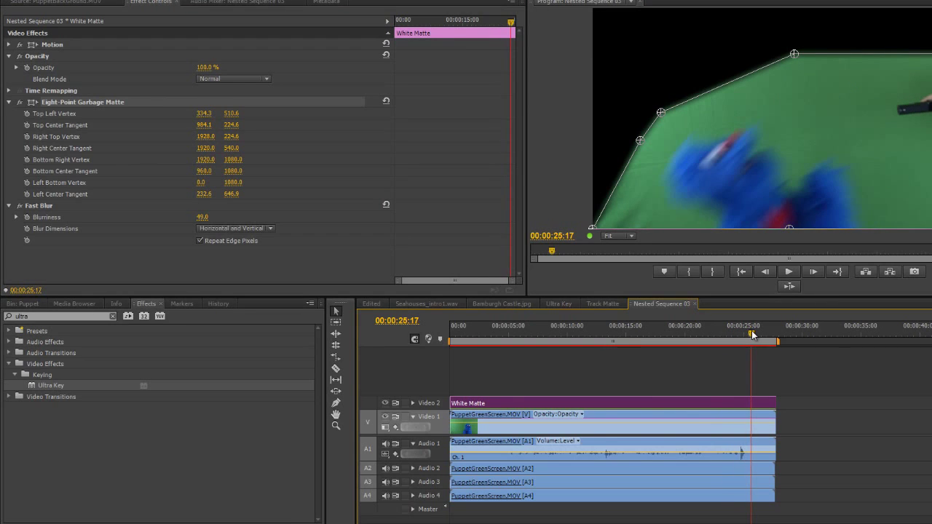
drag(634, 139, 644, 145)
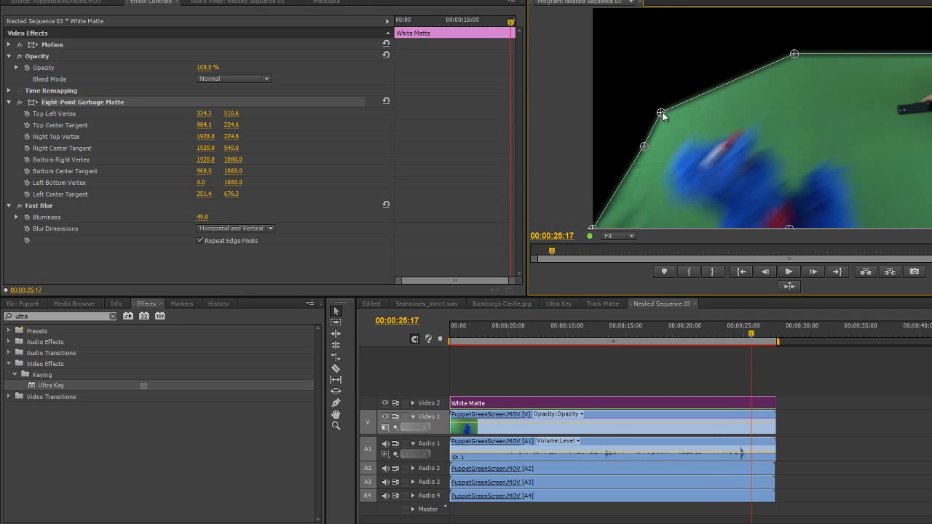
drag(663, 112, 675, 119)
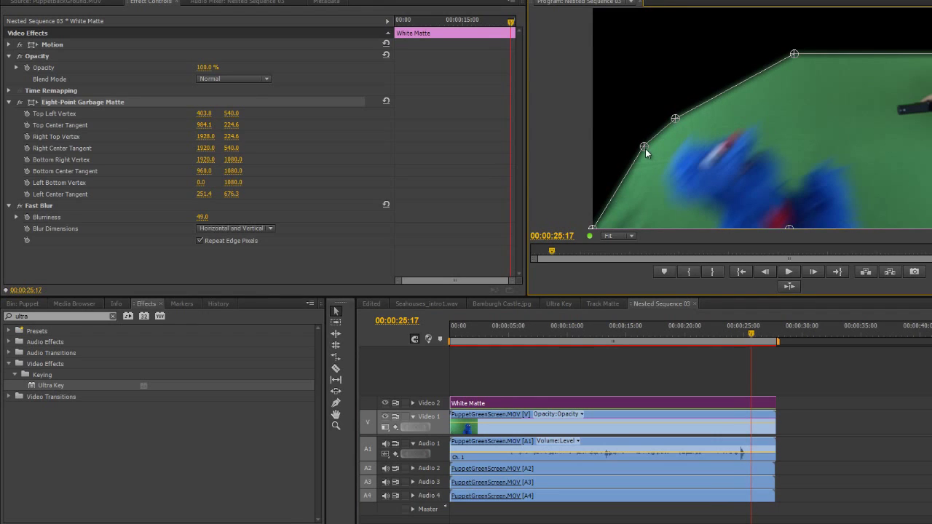
drag(644, 148, 649, 152)
- Advance to 00:00:25:19 and move the garbage matte's Left Bottom Vertex to about 13, 1099
click(752, 339)
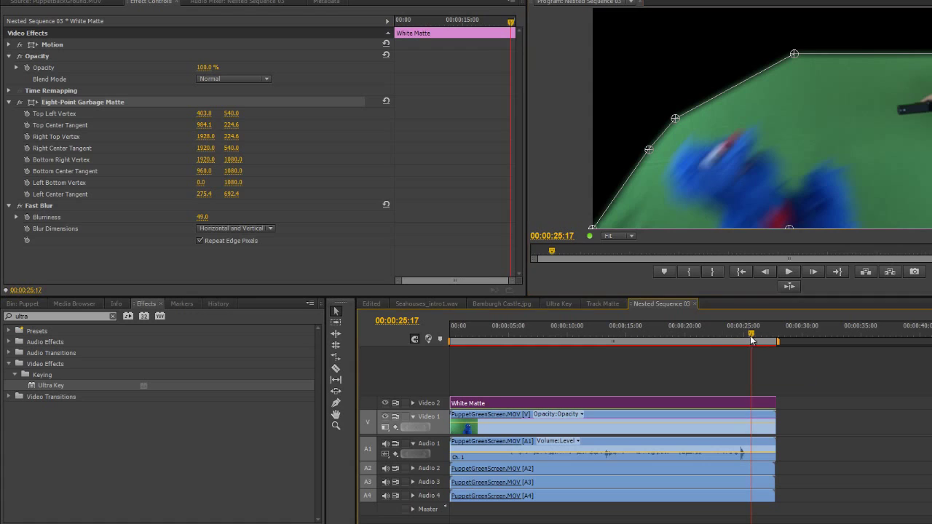
drag(752, 339, 752, 340)
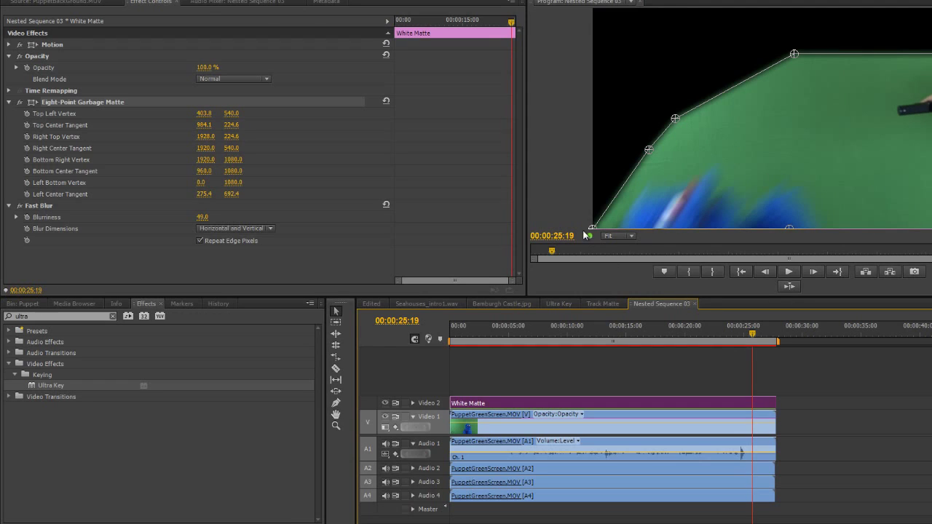
drag(592, 228, 595, 234)
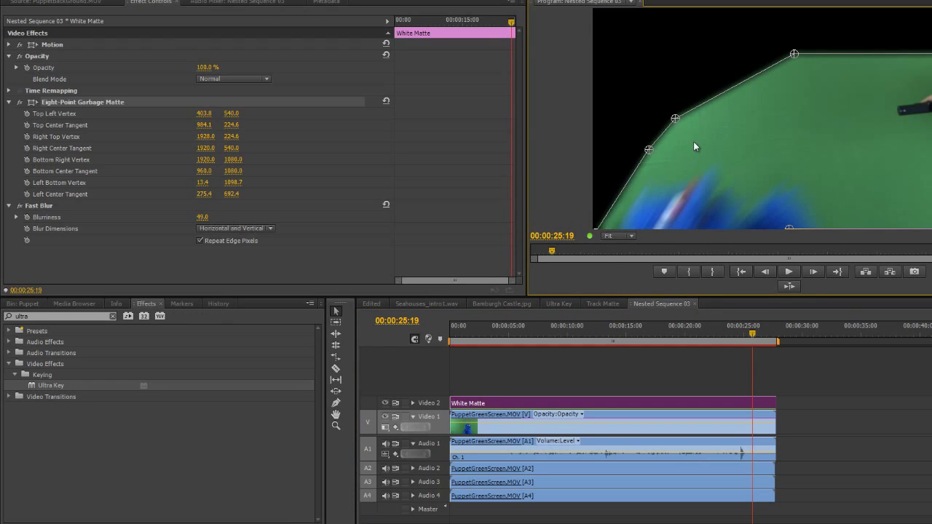
- Step frame by frame around the puppet's fall and back to 00:00:25:03, examining its clearance from the matte edge
key(Left)
key(Left)
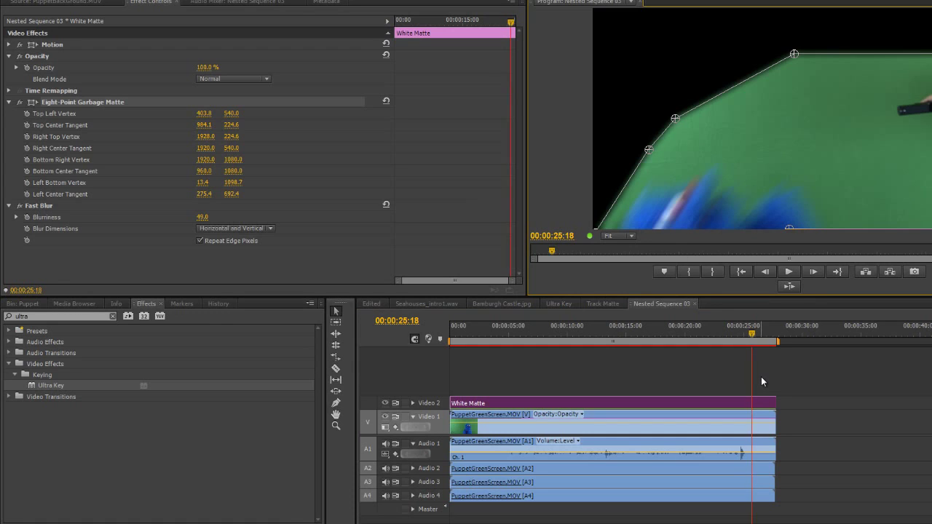
key(Right)
key(Right)
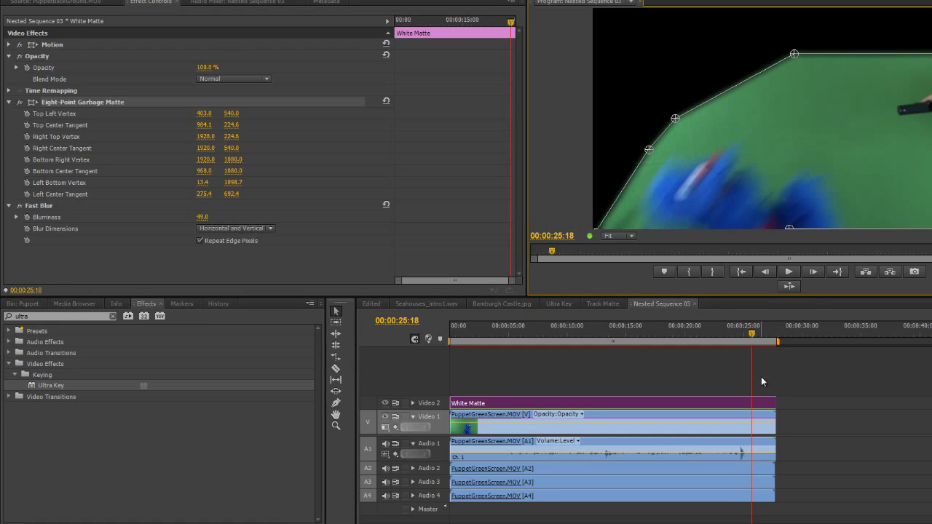
key(Left)
key(Left)
key(Left)
key(Left)
key(Left)
key(Left)
key(Left)
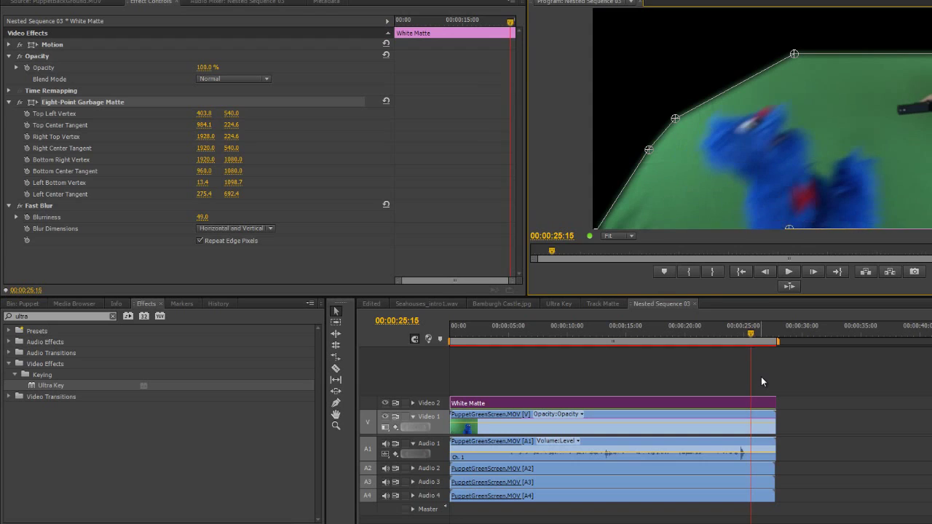
key(Left)
key(Left)
key(Left)
key(Left)
key(Left)
key(Left)
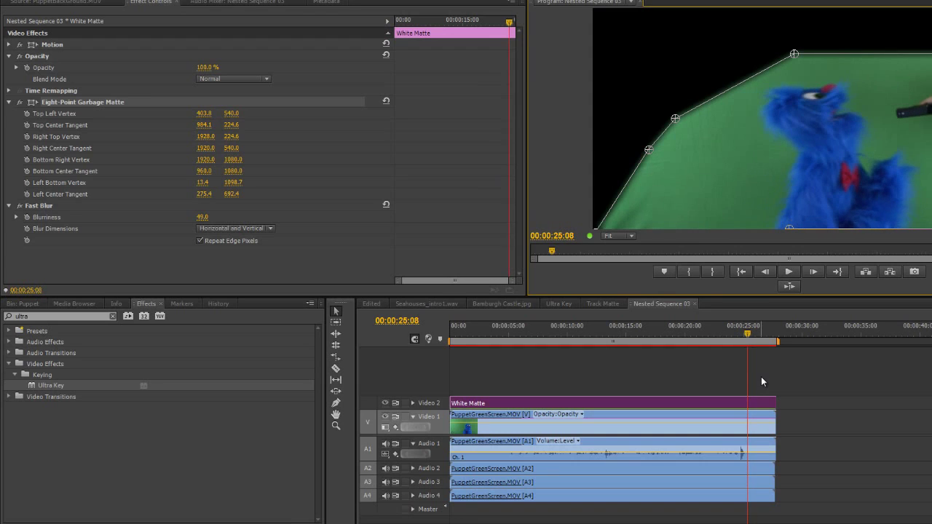
key(Left)
key(Left)
key(Left)
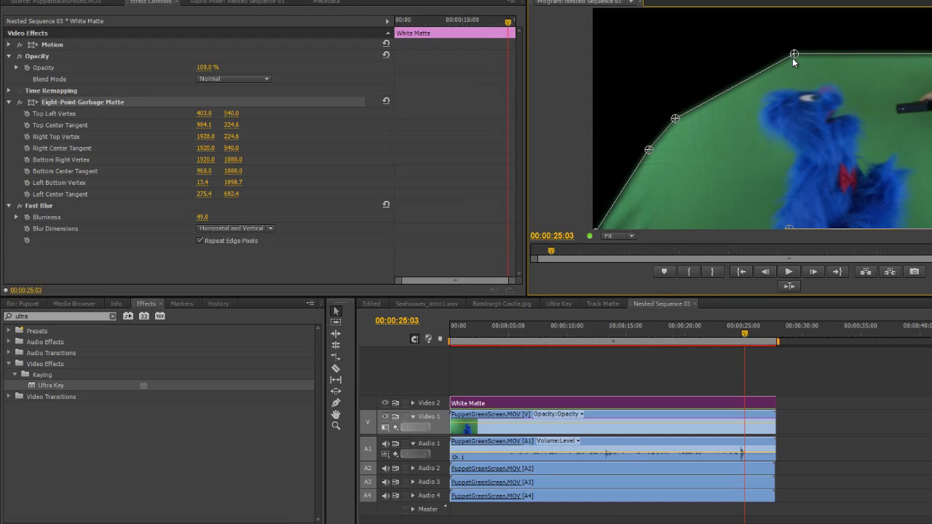
- Lower the garbage matte's Top Center Tangent to about 979, 251 and check the following frames up to 00:00:25:06
drag(792, 54, 791, 58)
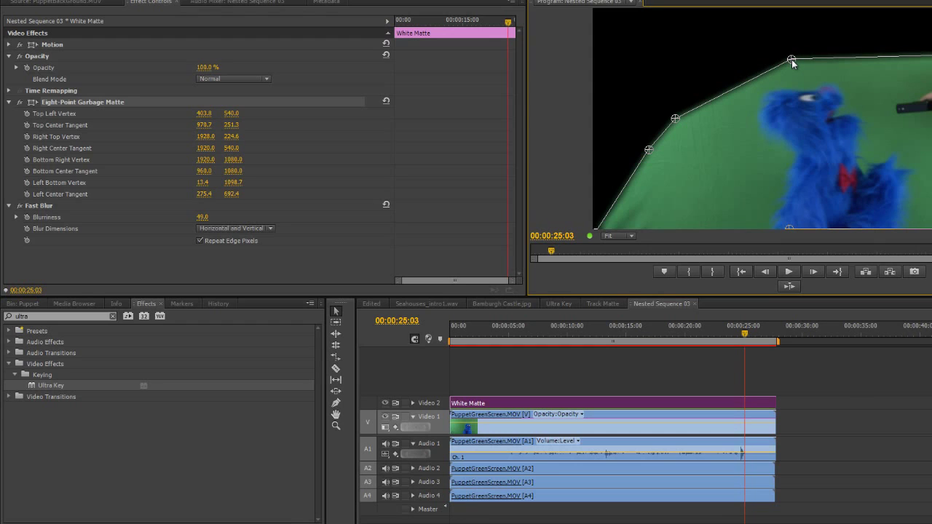
key(Right)
key(Right)
key(Right)
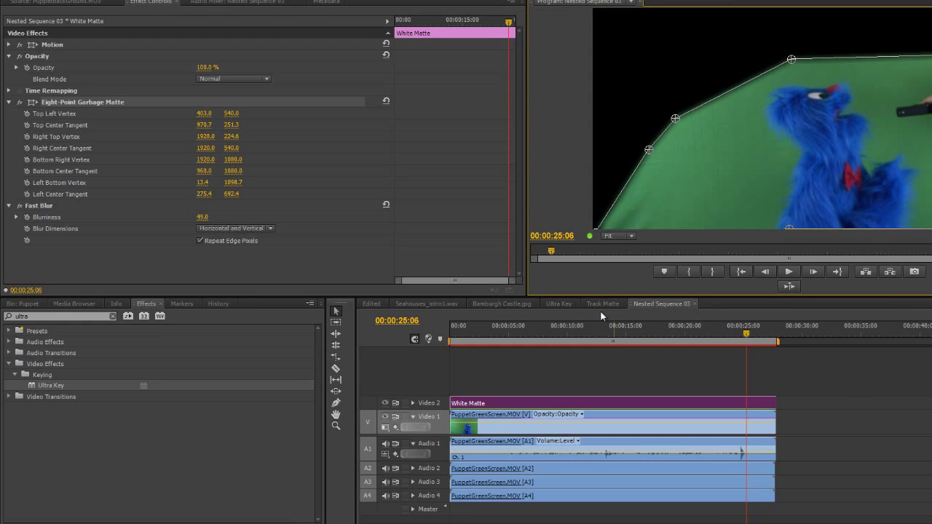
- Return to the Ultra Key sequence and scrub through the keyed puppet to examine the background, ending at 00:00:18:10
click(569, 304)
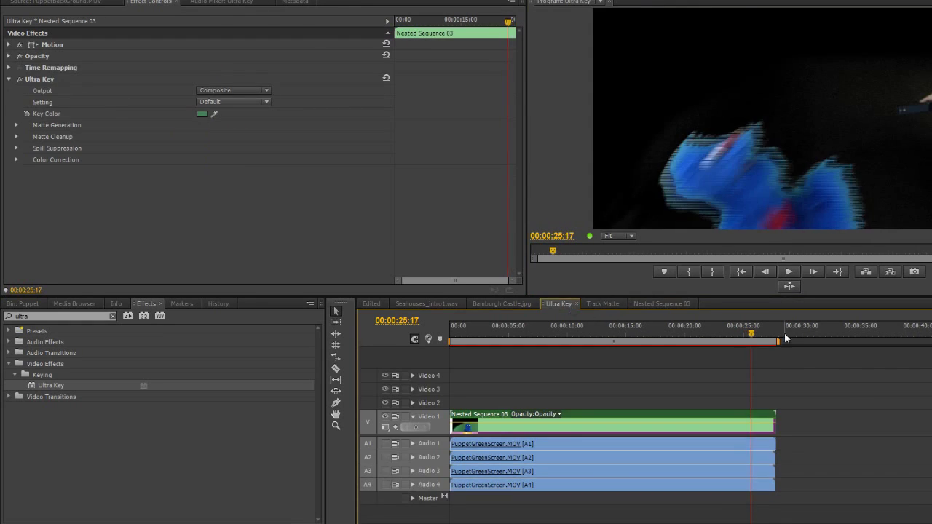
drag(765, 331, 706, 342)
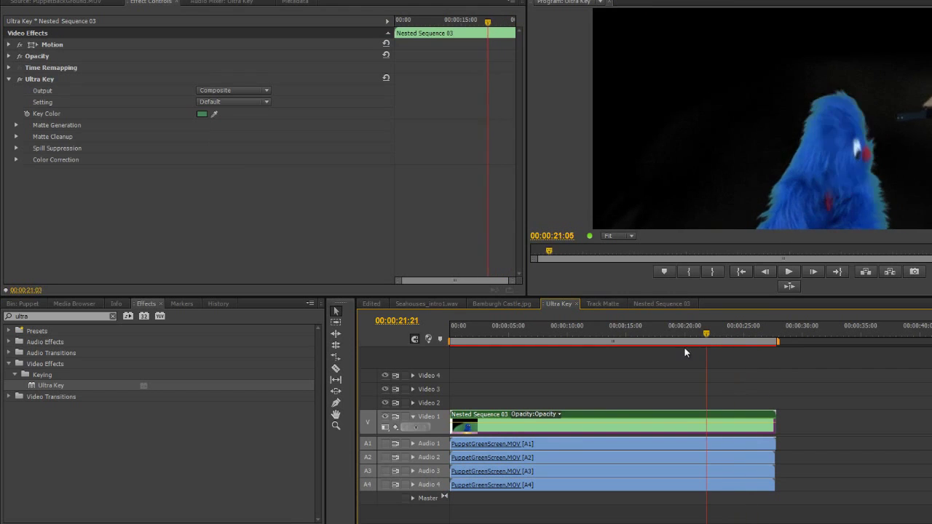
drag(610, 352, 753, 356)
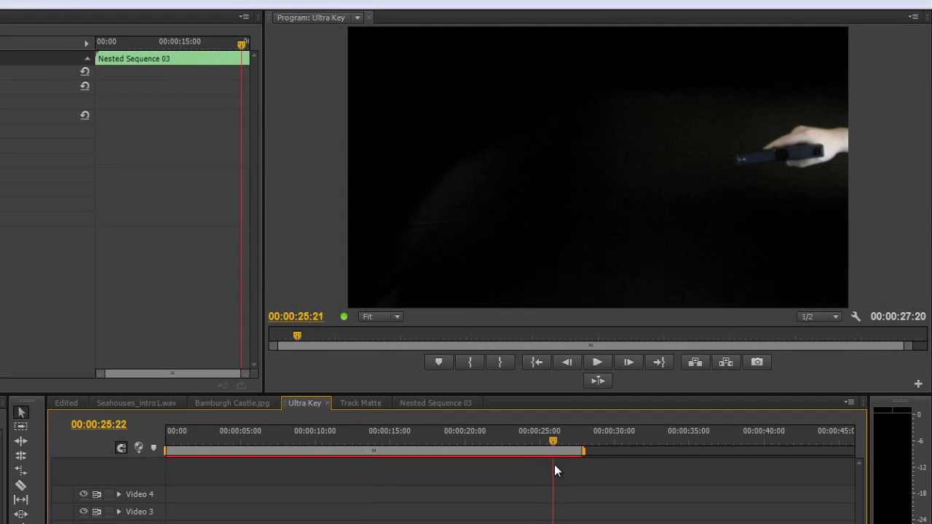
drag(554, 465, 440, 463)
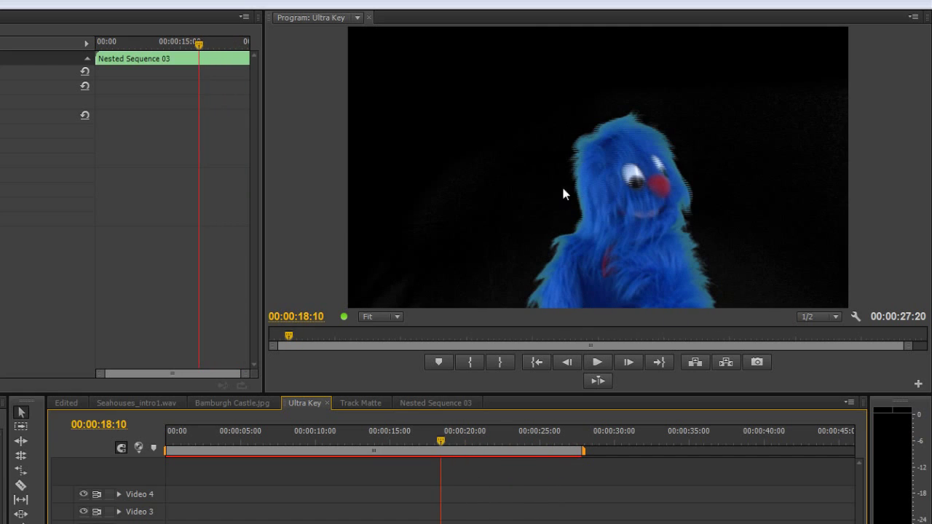